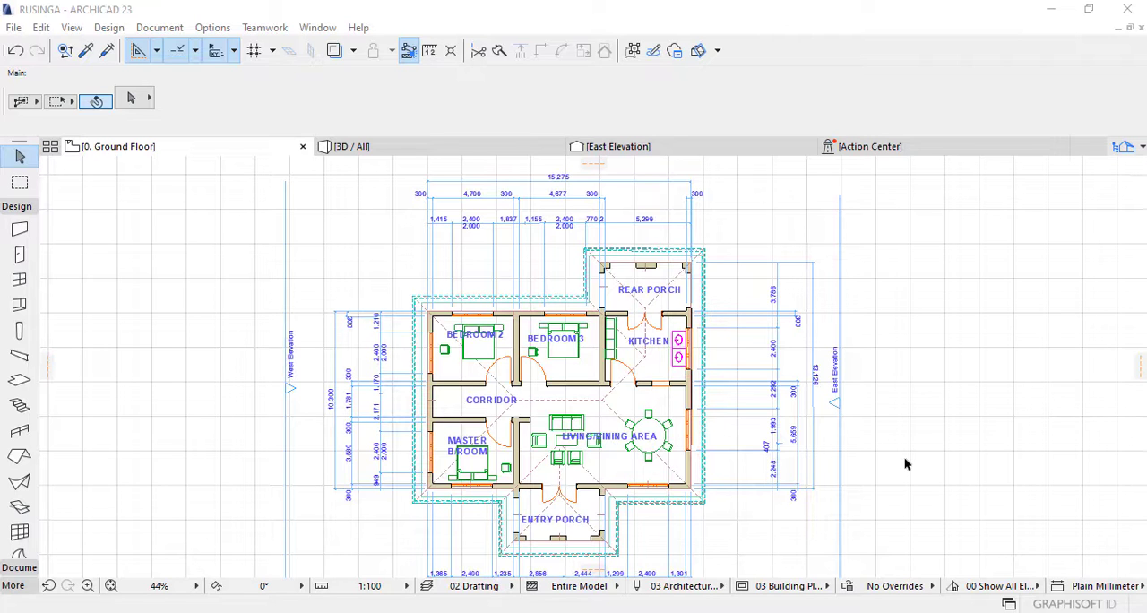
Step: Look over the ground floor plan and examine the house's hipped roof from several sides in the 3D view
{"action": "scroll", "coordinate": [902, 438], "scroll_direction": "down", "scroll_amount": 3}
{"action": "middle_click_drag", "start_coordinate": [899, 435], "coordinate": [803, 418]}
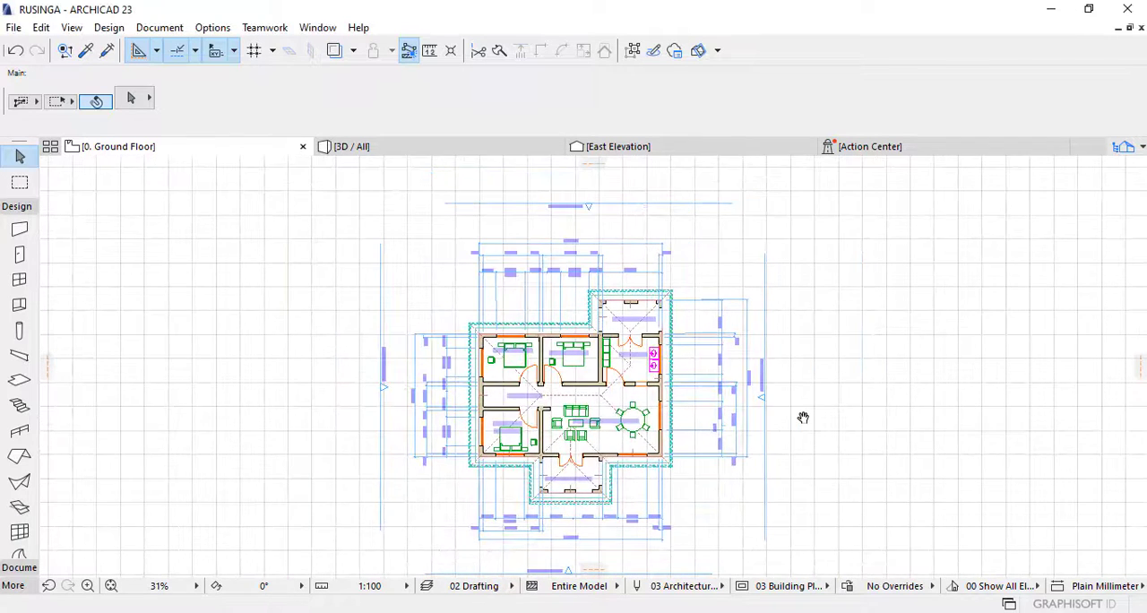
{"action": "scroll", "coordinate": [722, 499], "scroll_direction": "up", "scroll_amount": 3}
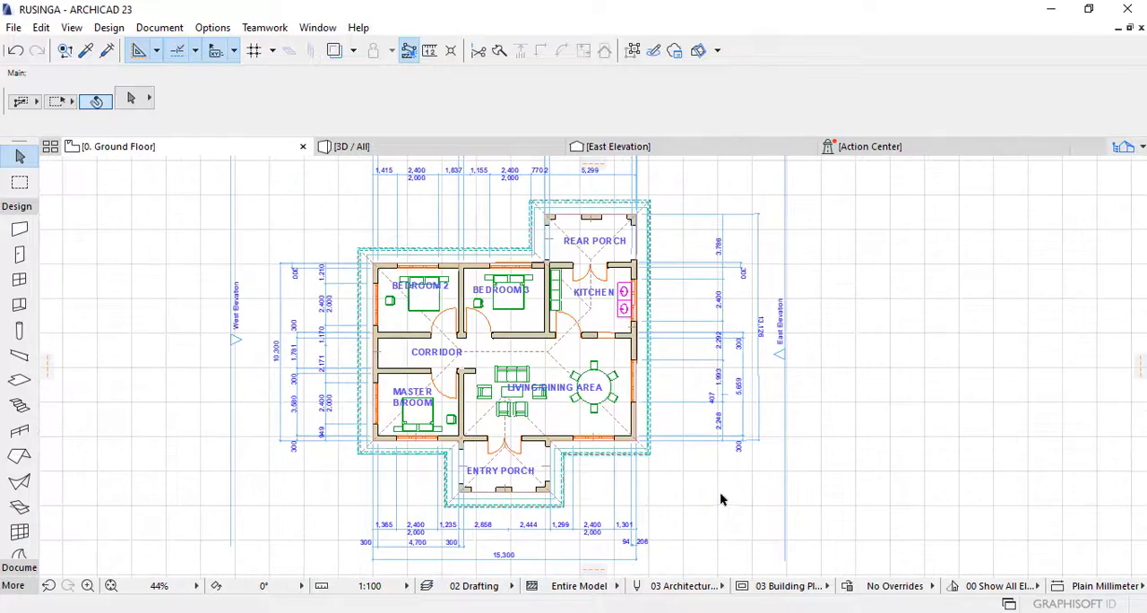
{"action": "middle_click_drag", "start_coordinate": [774, 476], "coordinate": [800, 501]}
{"action": "scroll", "coordinate": [800, 502], "scroll_direction": "down", "scroll_amount": 2}
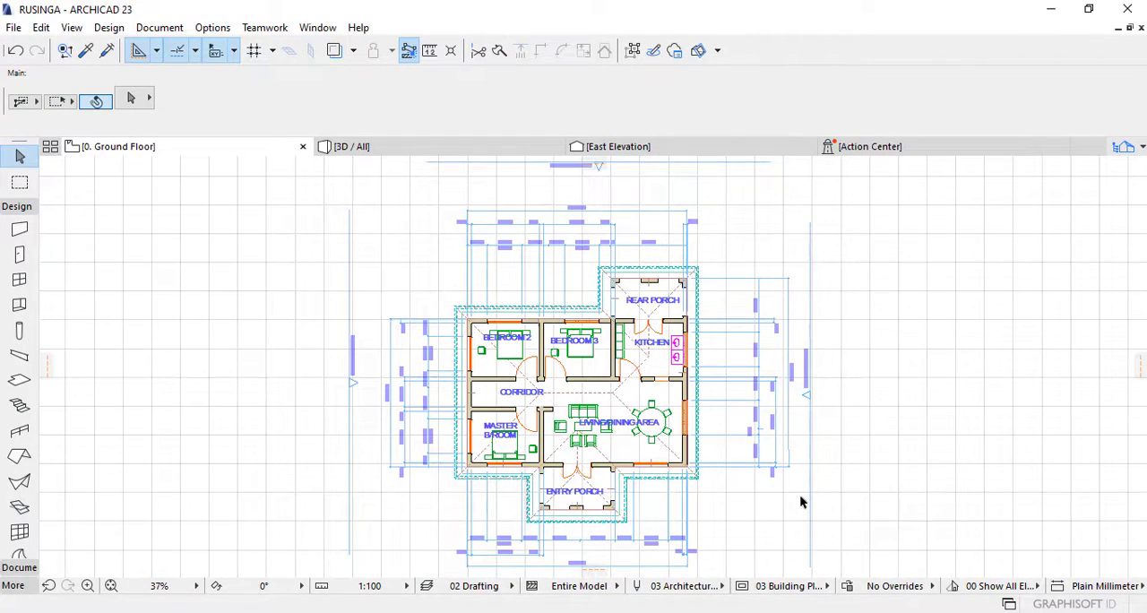
{"action": "left_click", "coordinate": [437, 153]}
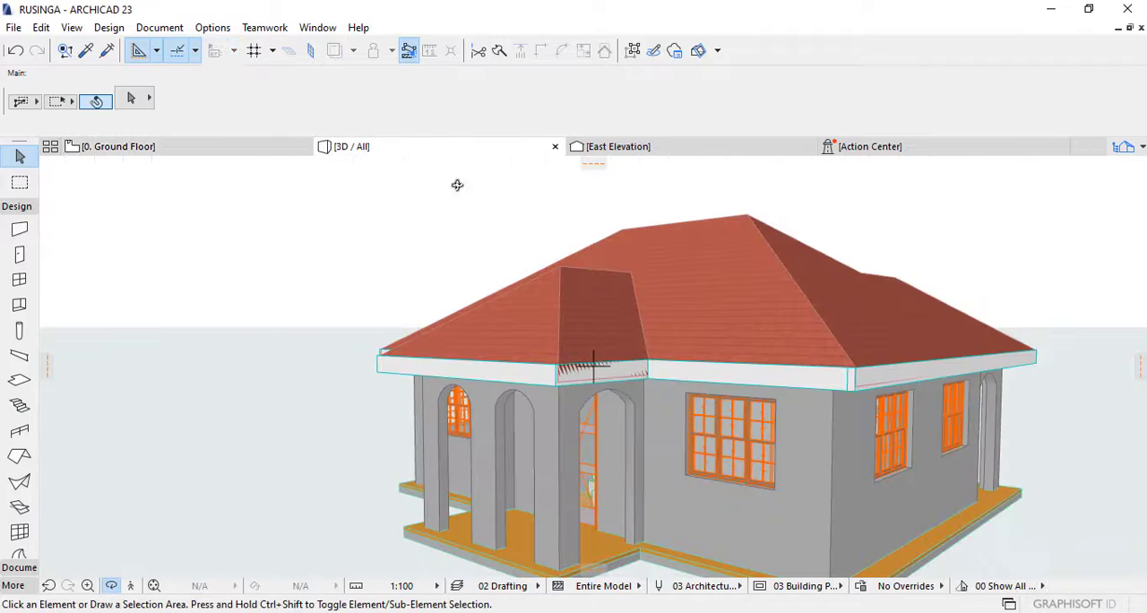
{"action": "left_click_drag", "start_coordinate": [377, 271], "coordinate": [824, 287]}
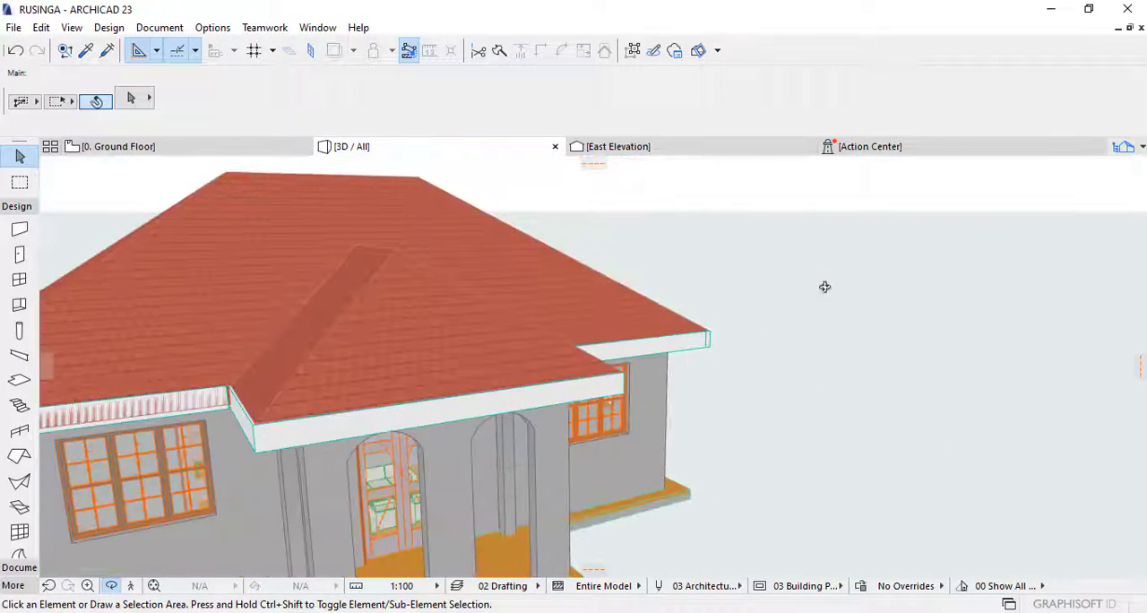
{"action": "scroll", "coordinate": [604, 328], "scroll_direction": "down", "scroll_amount": 4}
{"action": "left_click_drag", "start_coordinate": [341, 323], "coordinate": [729, 376]}
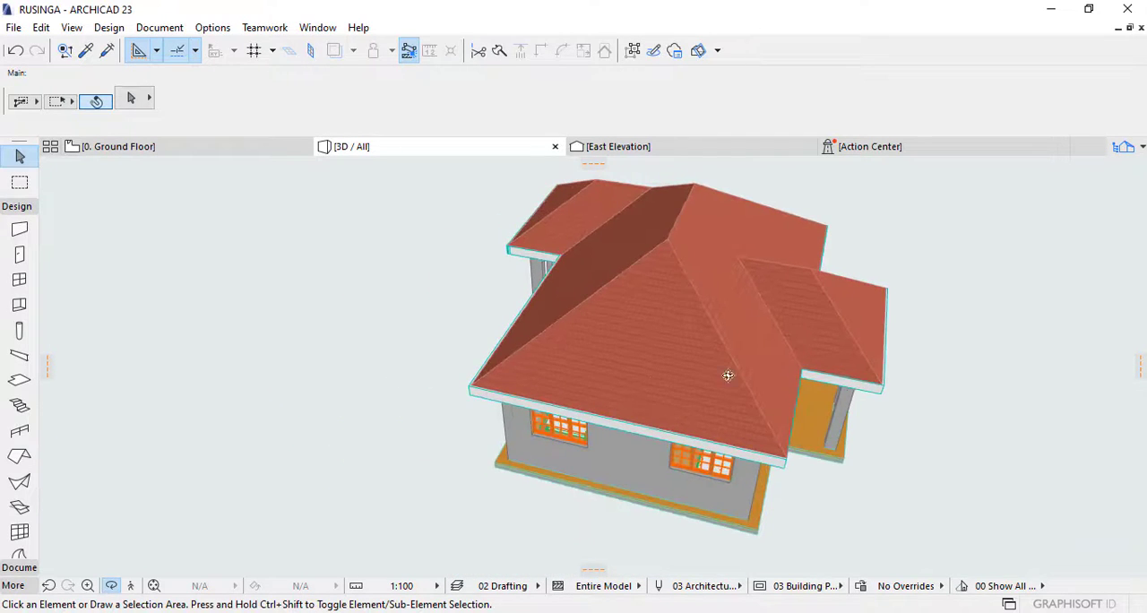
{"action": "left_click_drag", "start_coordinate": [594, 364], "coordinate": [773, 325]}
{"action": "left_click_drag", "start_coordinate": [899, 396], "coordinate": [610, 471]}
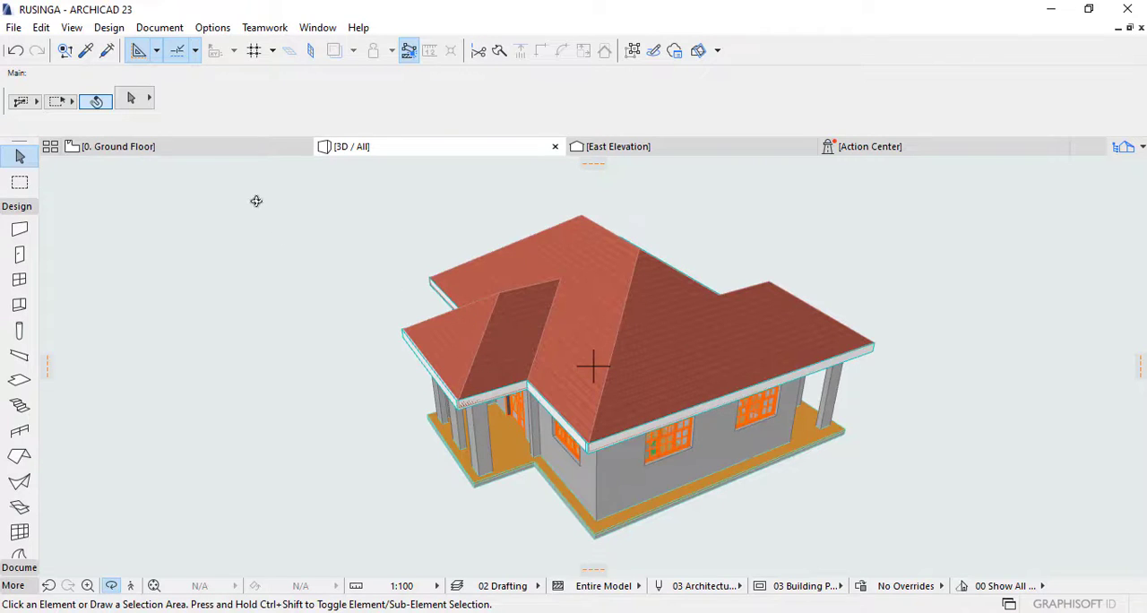
Step: Select the tiled roof on the ground floor plan, review its selection settings, and view its slopes in 3D
{"action": "left_click", "coordinate": [229, 150]}
{"action": "middle_click_drag", "start_coordinate": [763, 346], "coordinate": [749, 318]}
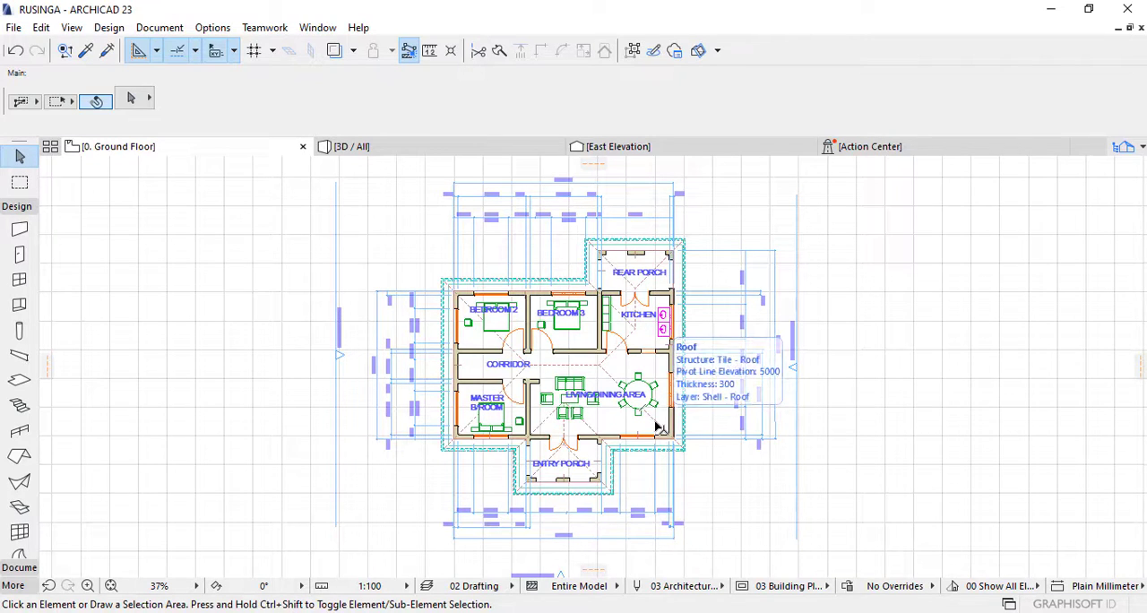
{"action": "left_click", "coordinate": [601, 367]}
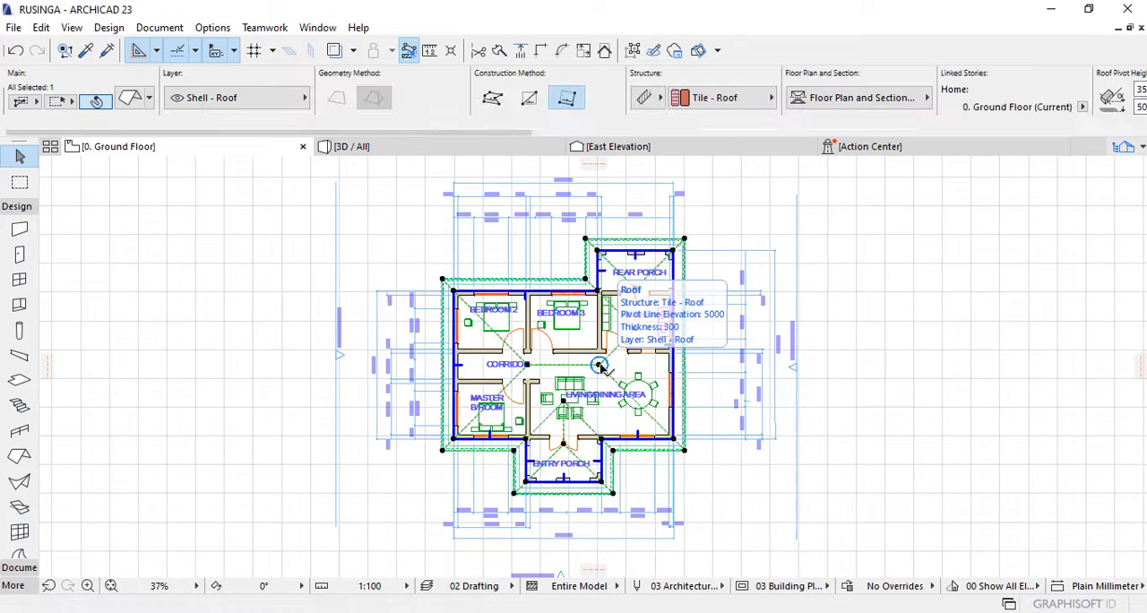
{"action": "left_click", "coordinate": [130, 100]}
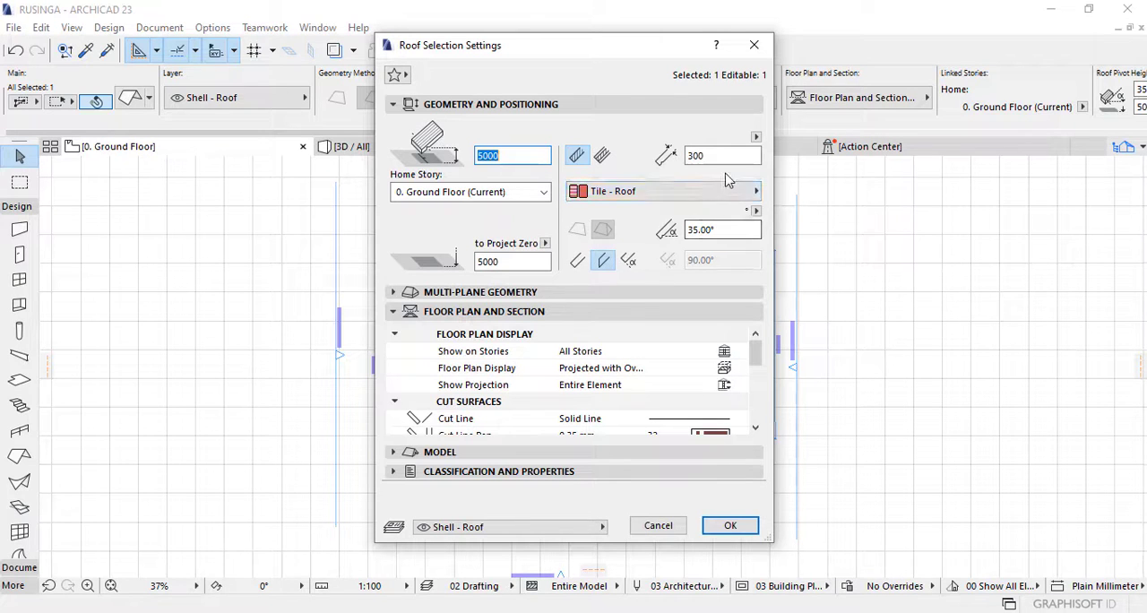
{"action": "left_click", "coordinate": [757, 49]}
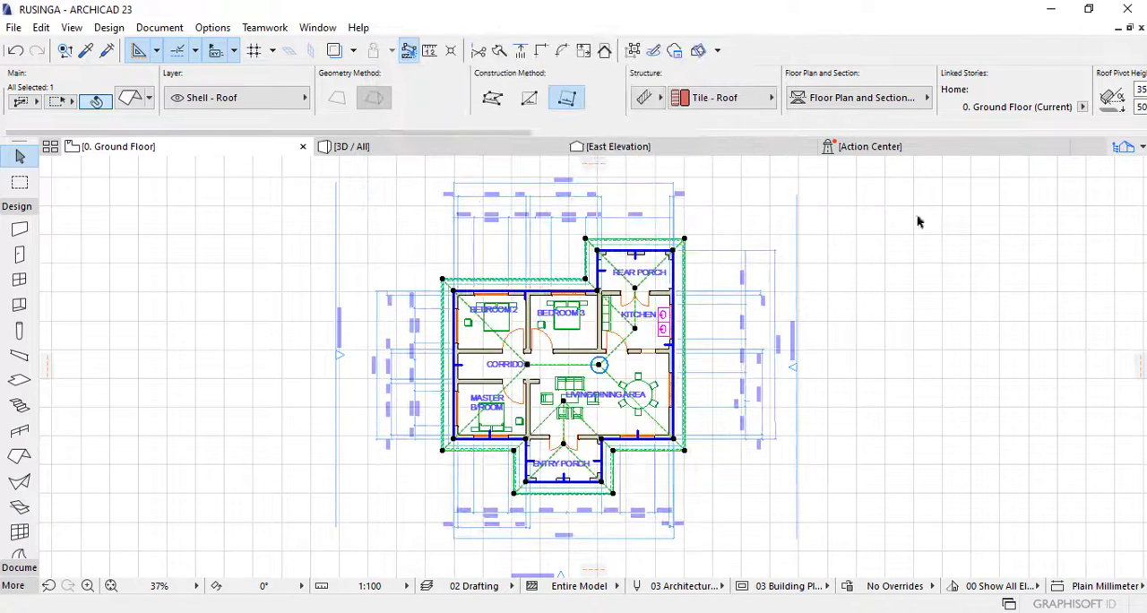
{"action": "left_click", "coordinate": [425, 153]}
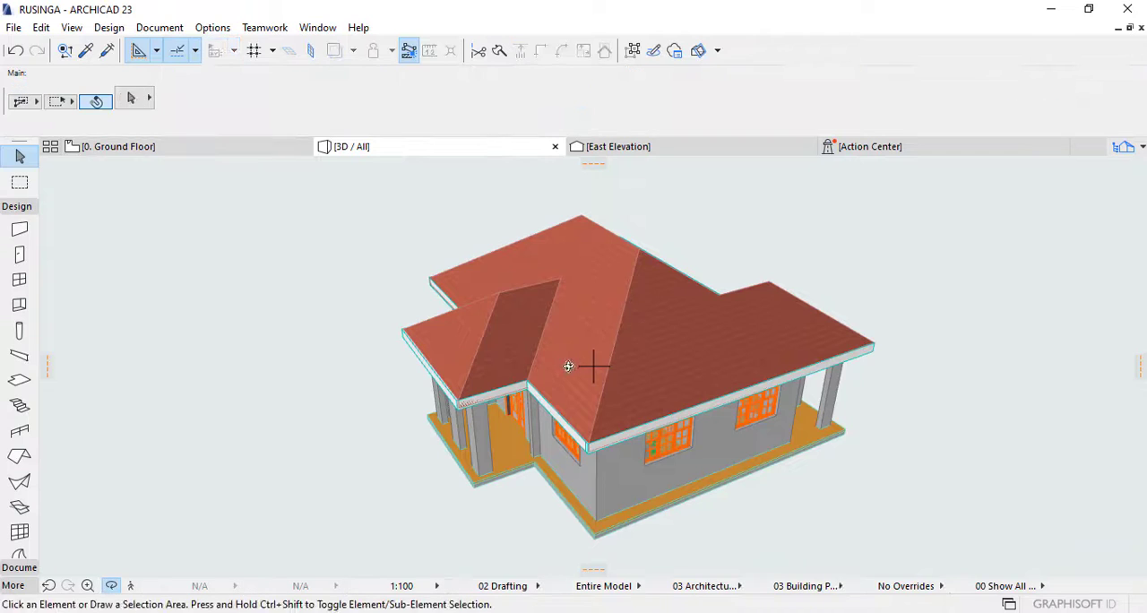
{"action": "left_click_drag", "start_coordinate": [568, 364], "coordinate": [646, 350]}
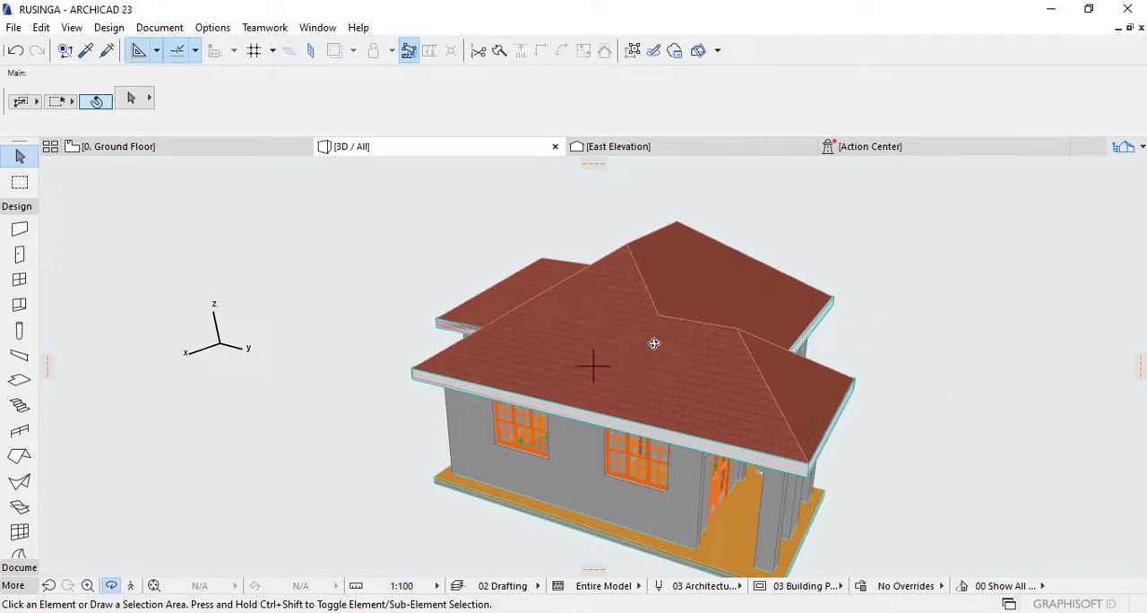
Step: Set the pitch of the roof selected on the ground floor plan to 45°
{"action": "left_click", "coordinate": [200, 154]}
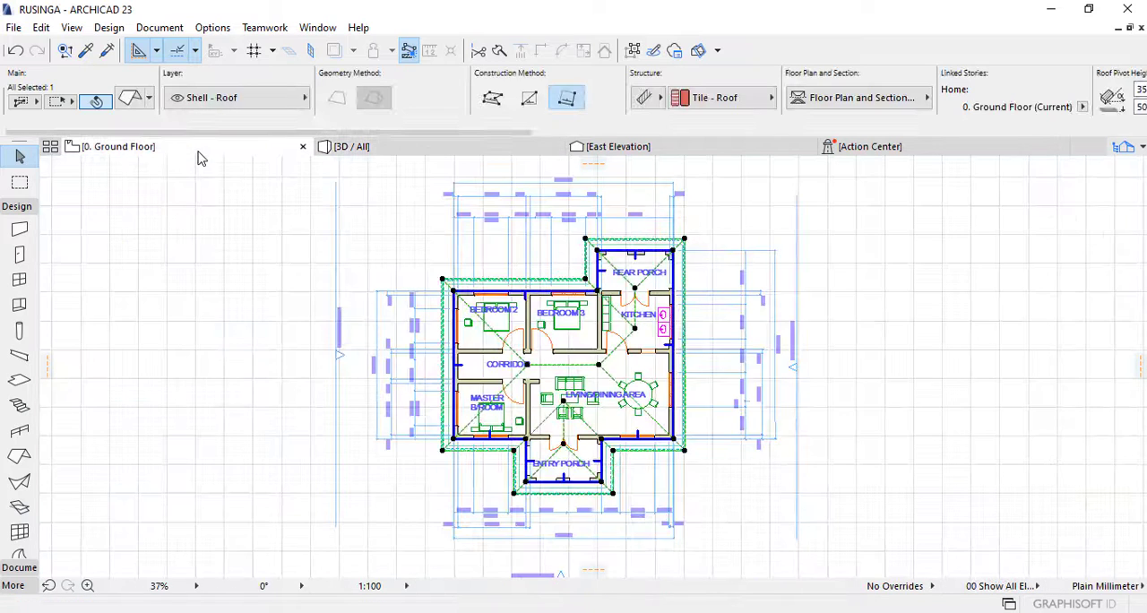
{"action": "left_click", "coordinate": [132, 104]}
{"action": "left_click", "coordinate": [721, 229]}
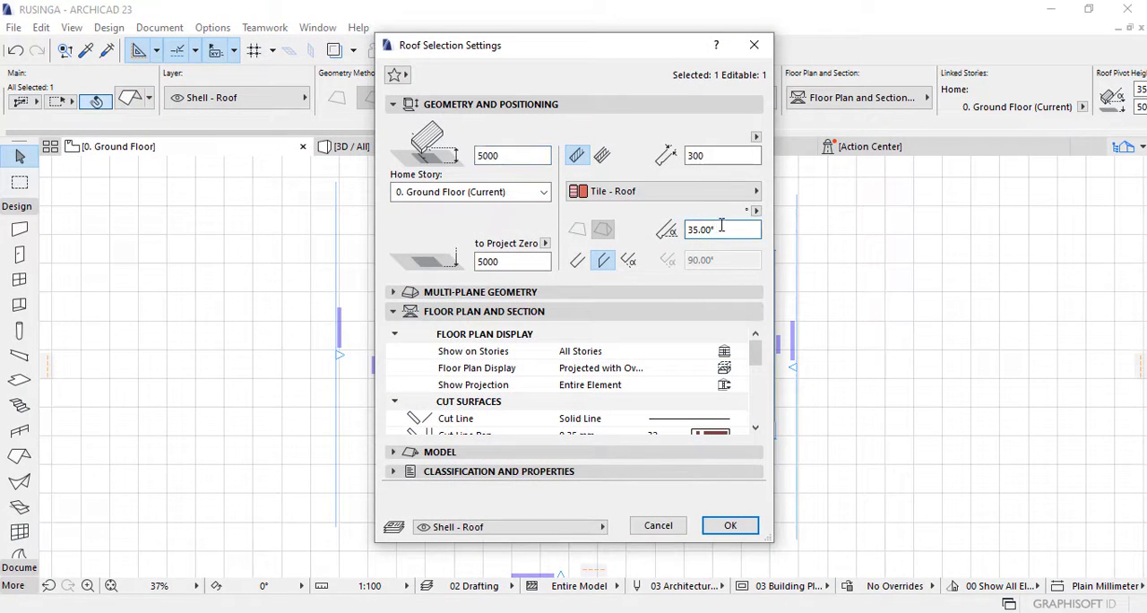
{"action": "key", "text": "BackSpace"}
{"action": "key", "text": "BackSpace"}
{"action": "key", "text": "BackSpace"}
{"action": "key", "text": "Tab"}
{"action": "left_click", "coordinate": [730, 526]}
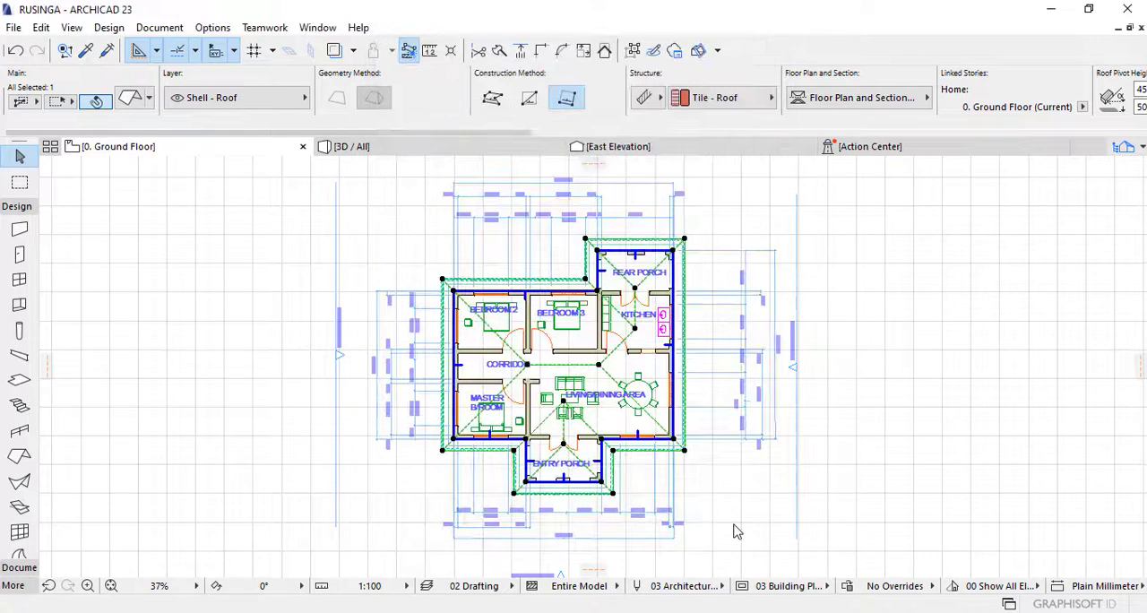
Step: Examine the steepened roof from all sides of the house in the 3D view
{"action": "left_click", "coordinate": [435, 153]}
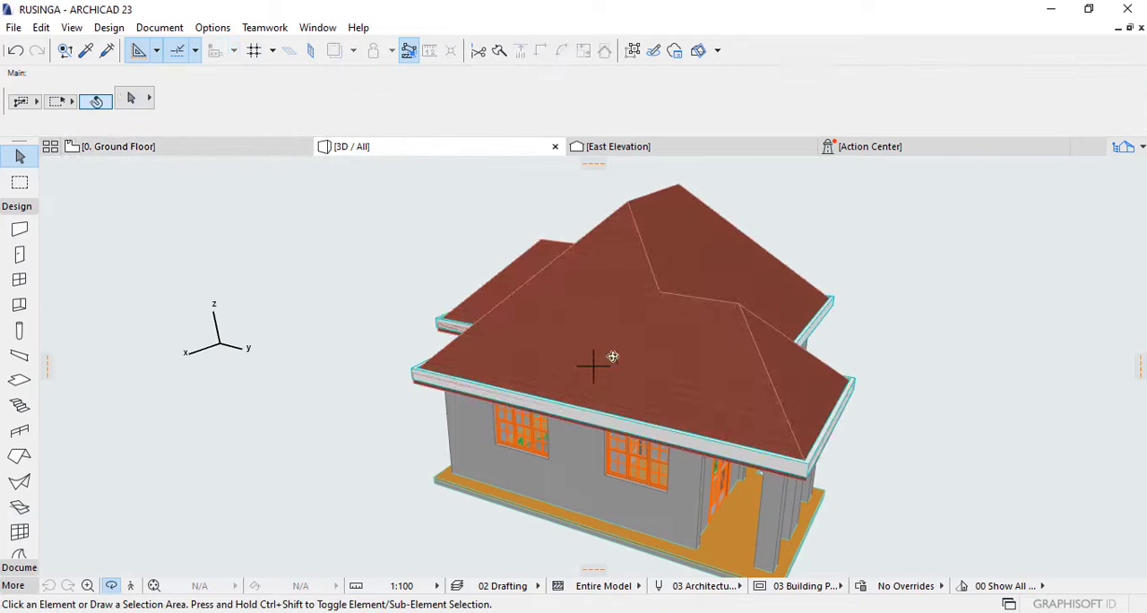
{"action": "mouse_move", "coordinate": [613, 357]}
{"action": "left_mouse_down"}
{"action": "mouse_move", "coordinate": [717, 349]}
{"action": "mouse_move", "coordinate": [687, 318]}
{"action": "mouse_move", "coordinate": [650, 389]}
{"action": "mouse_move", "coordinate": [907, 398]}
{"action": "mouse_move", "coordinate": [1013, 387]}
{"action": "left_mouse_up"}
{"action": "left_click_drag", "start_coordinate": [500, 354], "coordinate": [809, 314]}
{"action": "mouse_move", "coordinate": [368, 358]}
{"action": "left_mouse_down"}
{"action": "mouse_move", "coordinate": [497, 366]}
{"action": "mouse_move", "coordinate": [219, 370]}
{"action": "mouse_move", "coordinate": [287, 410]}
{"action": "mouse_move", "coordinate": [615, 428]}
{"action": "mouse_move", "coordinate": [484, 367]}
{"action": "mouse_move", "coordinate": [704, 394]}
{"action": "mouse_move", "coordinate": [518, 384]}
{"action": "mouse_move", "coordinate": [681, 395]}
{"action": "mouse_move", "coordinate": [550, 388]}
{"action": "left_mouse_up"}
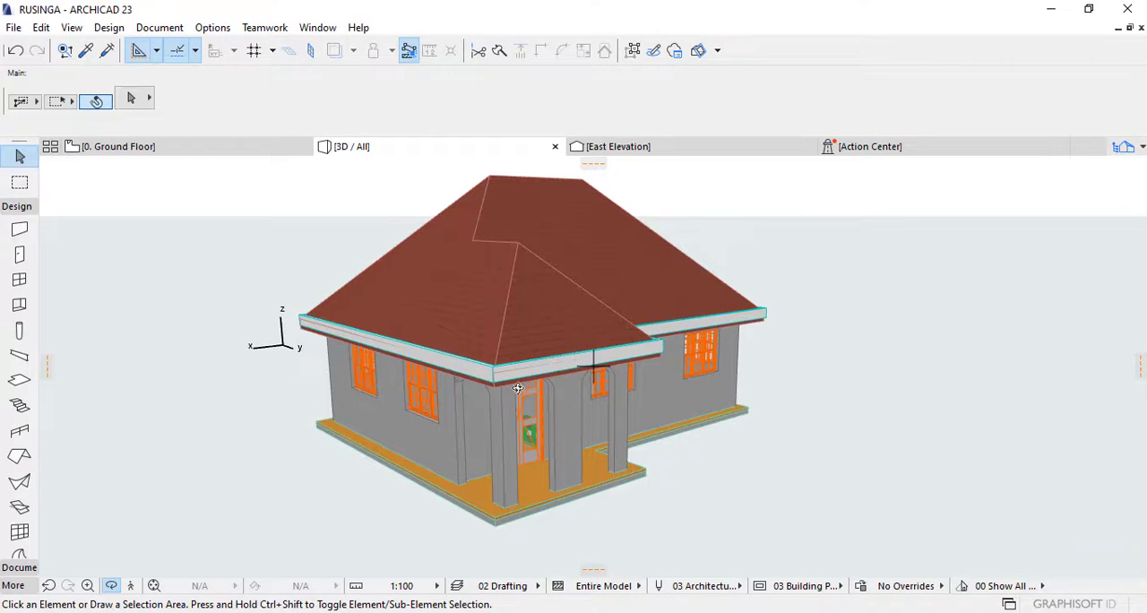
{"action": "left_click_drag", "start_coordinate": [517, 388], "coordinate": [660, 381]}
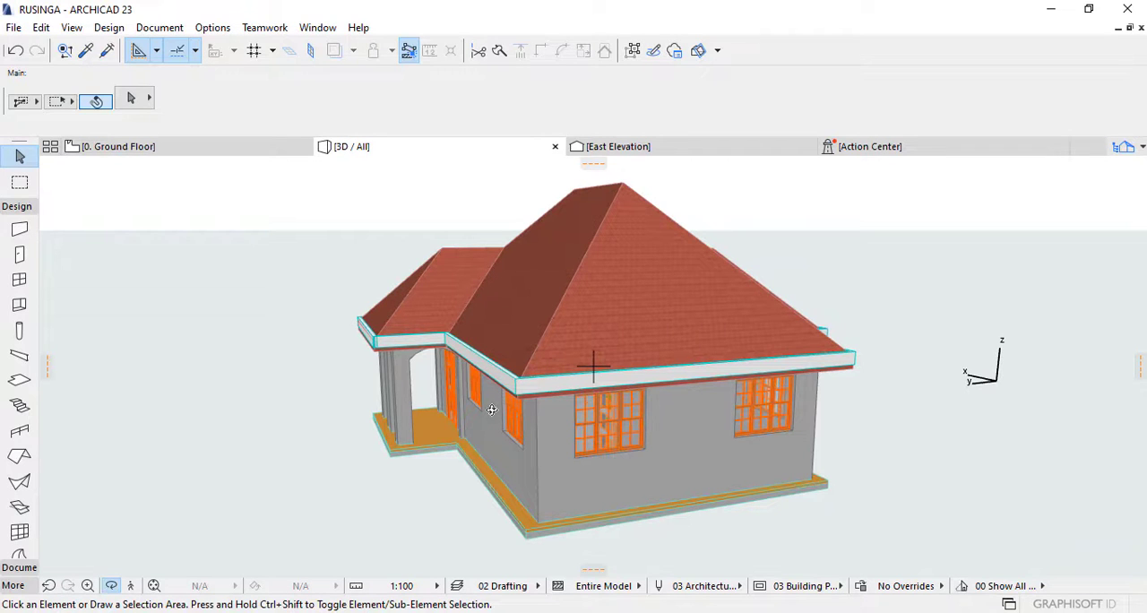
{"action": "left_click_drag", "start_coordinate": [439, 399], "coordinate": [638, 401]}
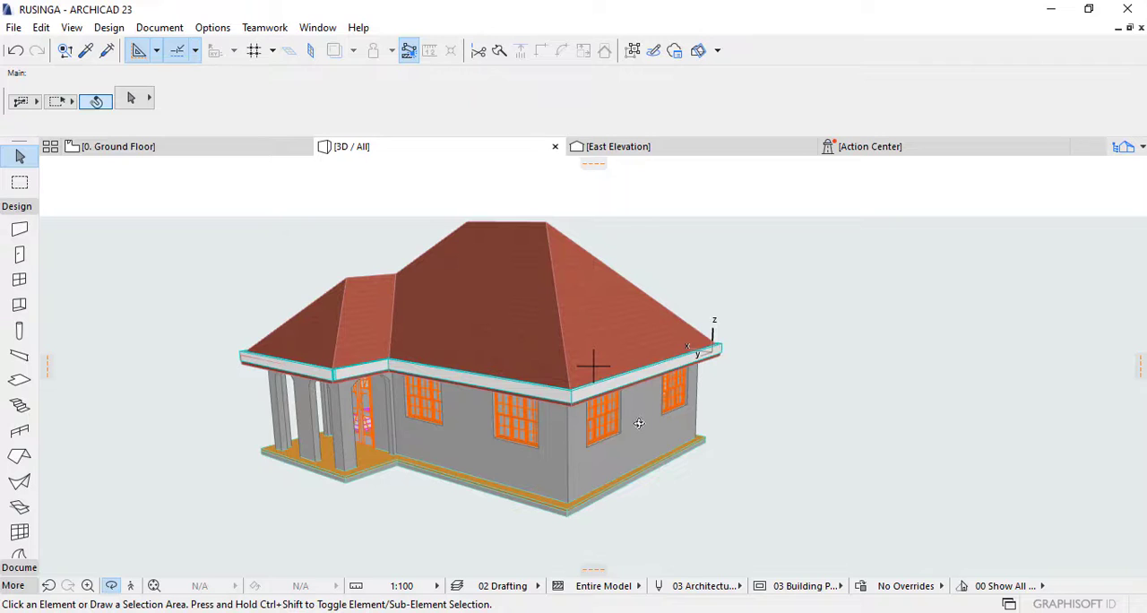
{"action": "left_click_drag", "start_coordinate": [346, 349], "coordinate": [822, 404]}
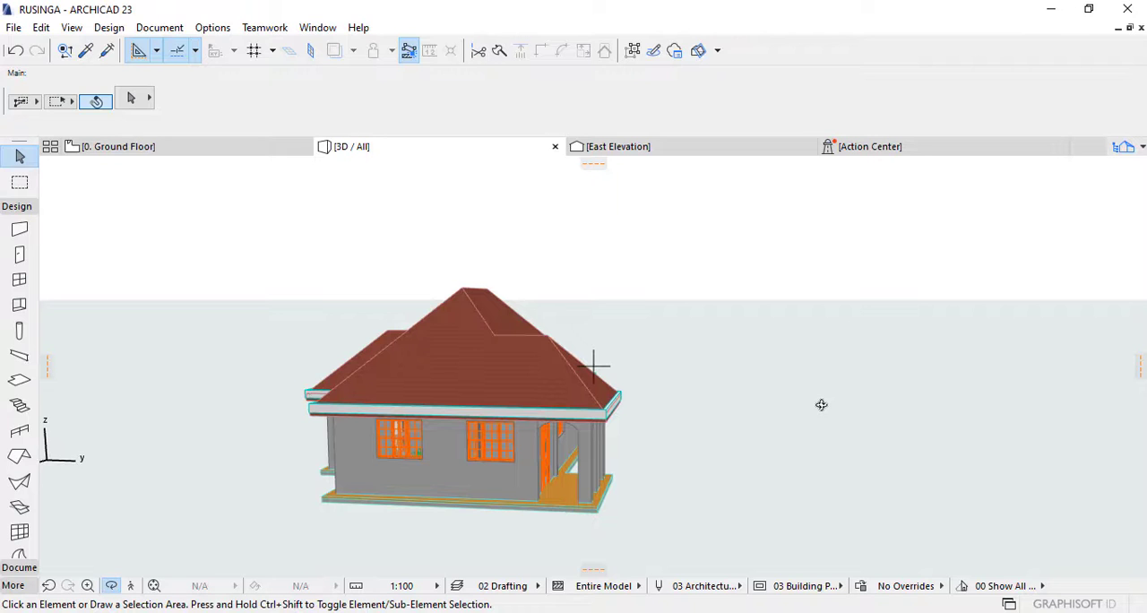
{"action": "left_click_drag", "start_coordinate": [820, 400], "coordinate": [705, 393]}
{"action": "left_click_drag", "start_coordinate": [817, 430], "coordinate": [622, 455]}
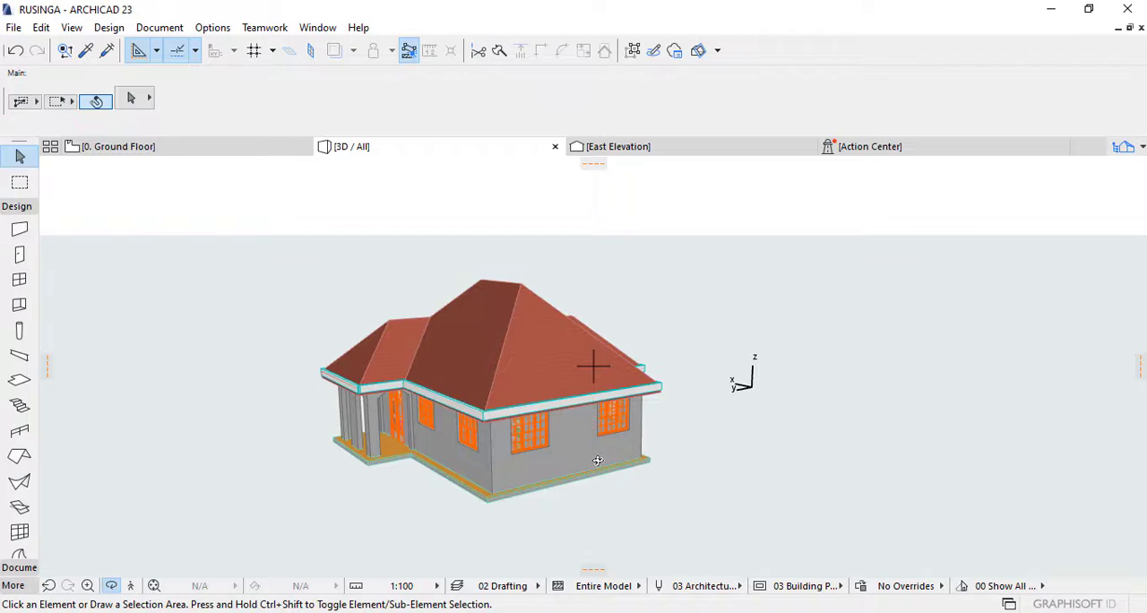
Step: Set the selected roof's pitch to 30° from the ground floor plan and check its shape in the 3D view
{"action": "left_click", "coordinate": [164, 152]}
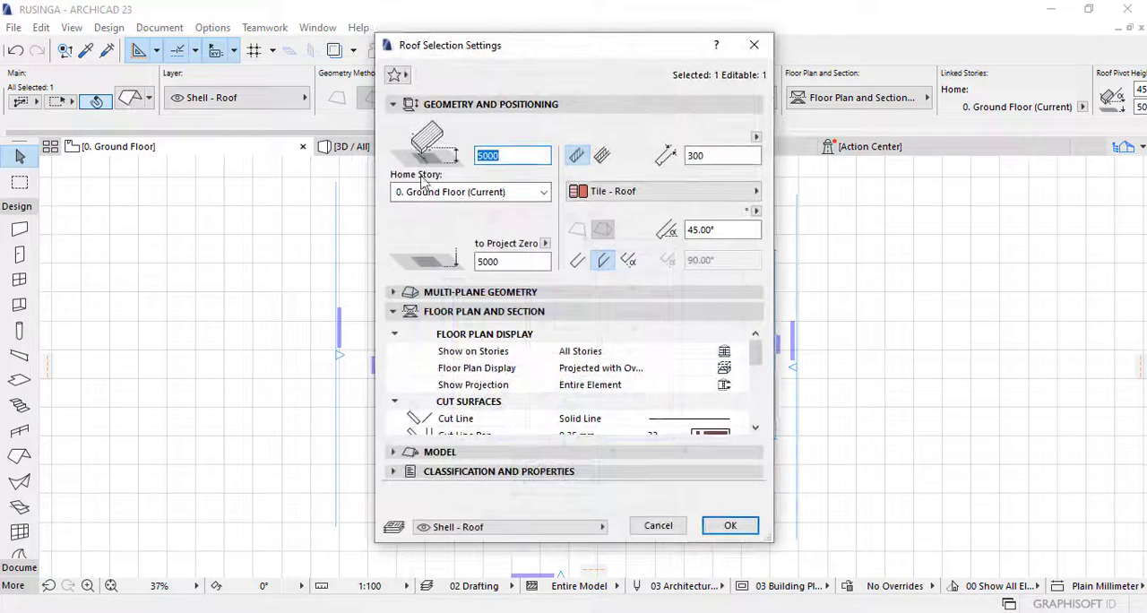
{"action": "left_click", "coordinate": [719, 229]}
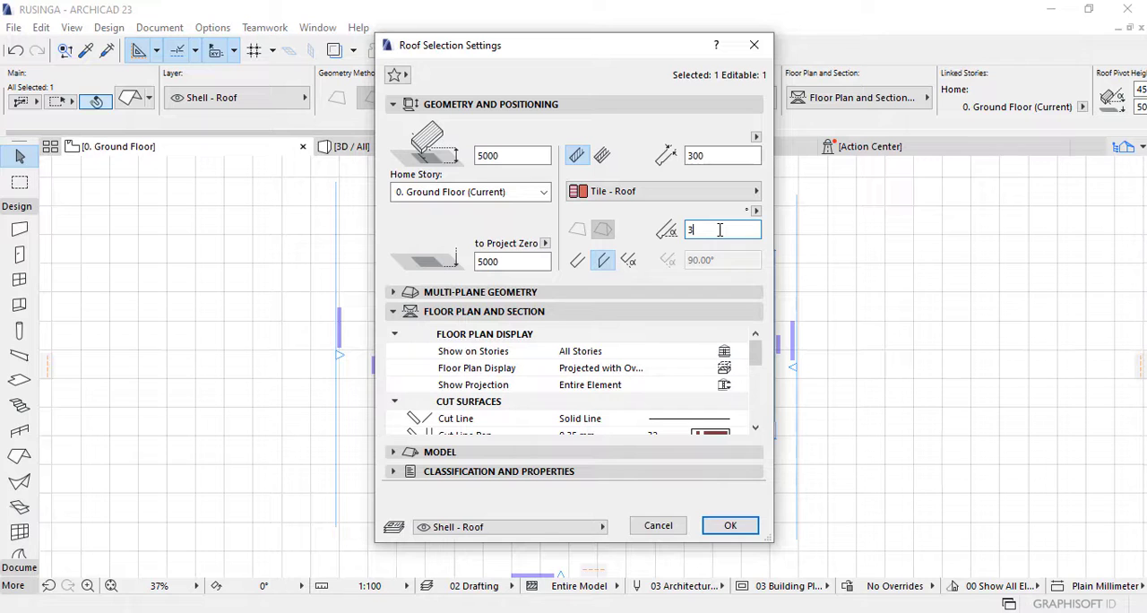
{"action": "key", "text": "Tab"}
{"action": "left_click", "coordinate": [731, 525]}
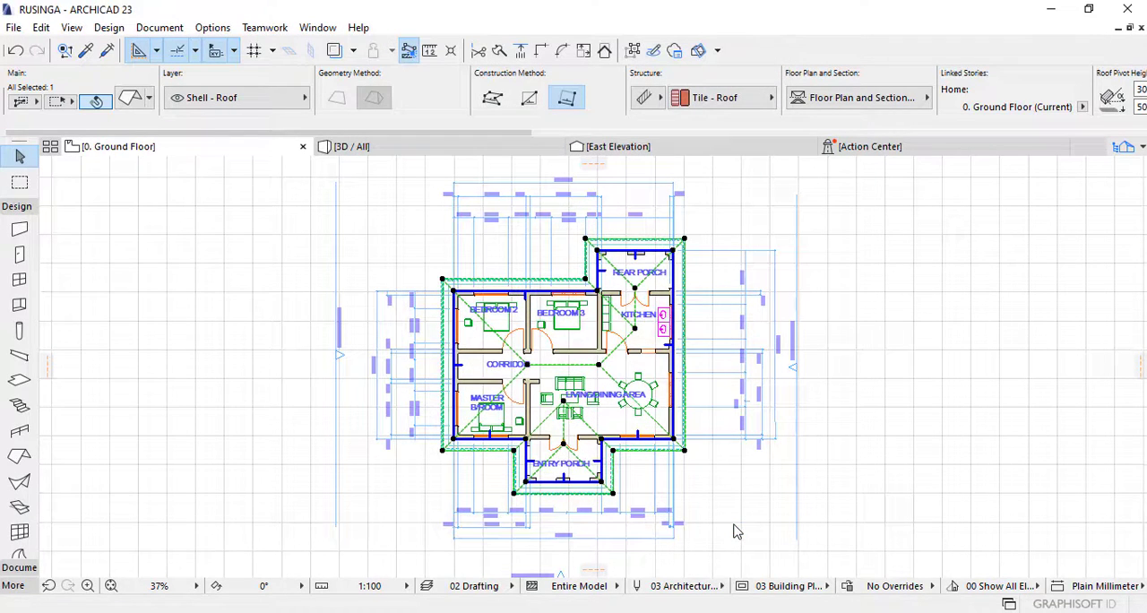
{"action": "left_click", "coordinate": [470, 152]}
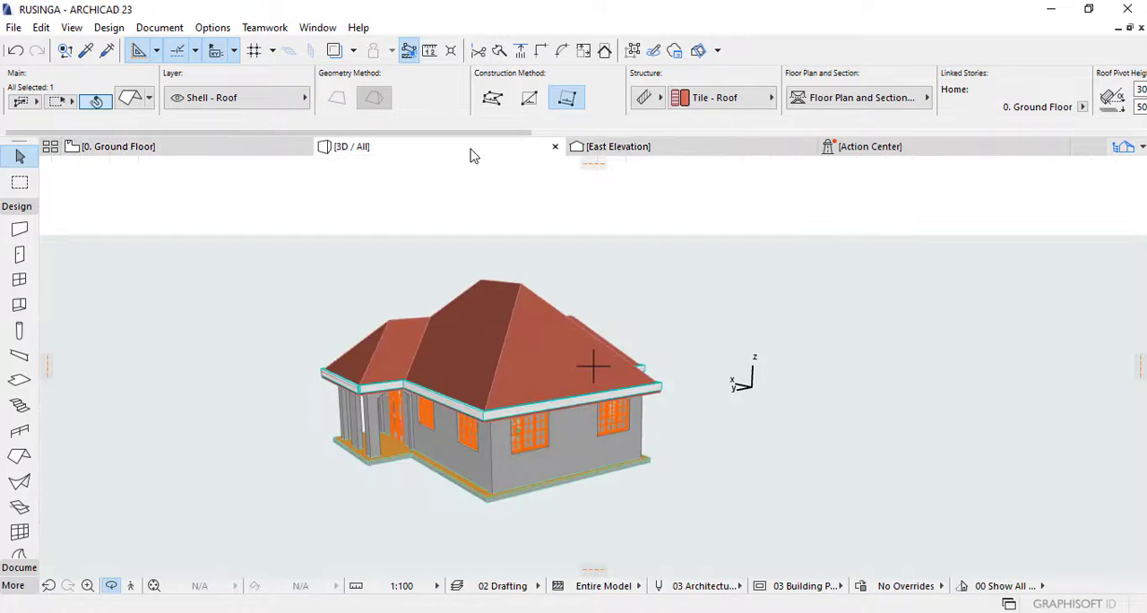
{"action": "left_click_drag", "start_coordinate": [474, 452], "coordinate": [659, 395]}
{"action": "scroll", "coordinate": [645, 371], "scroll_direction": "up", "scroll_amount": 3}
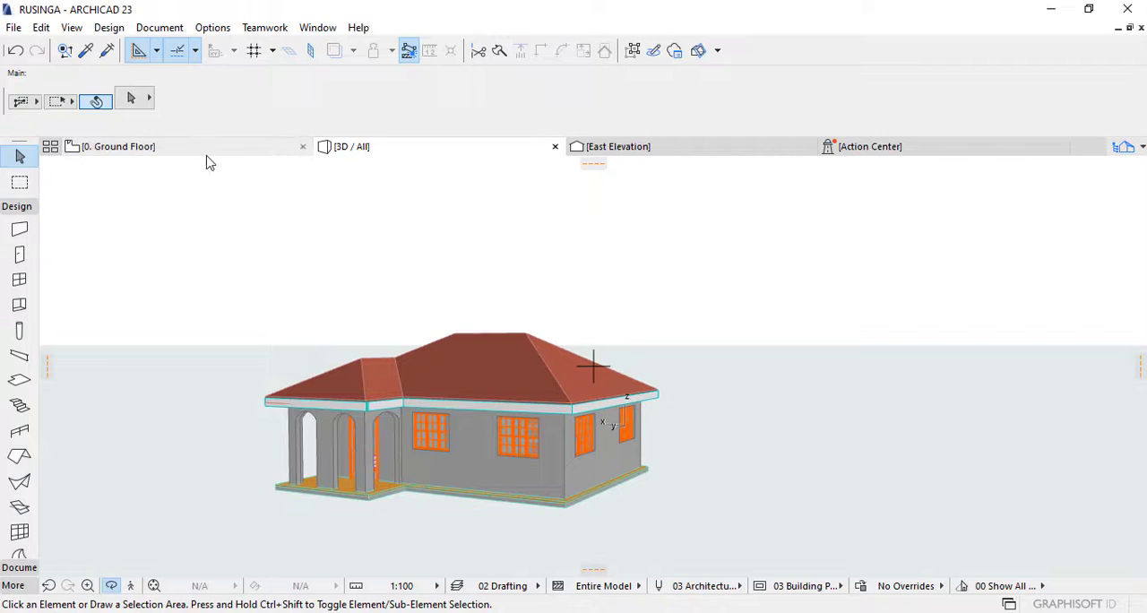
Step: Return to the ground floor plan and set the selected roof's pitch to 35°
{"action": "mouse_move", "coordinate": [209, 148]}
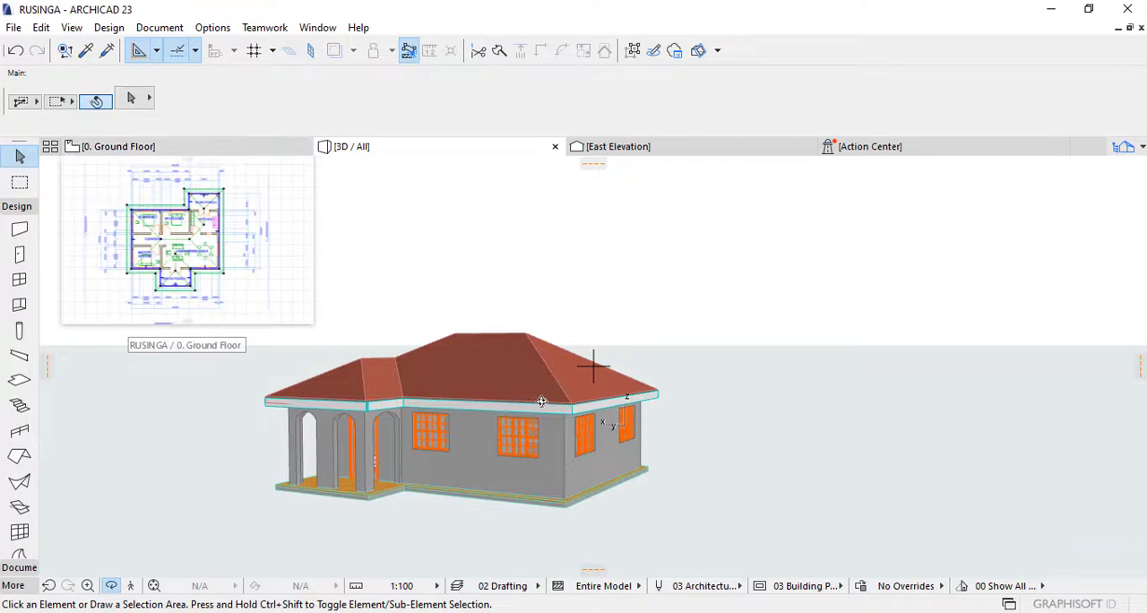
{"action": "left_click", "coordinate": [224, 149]}
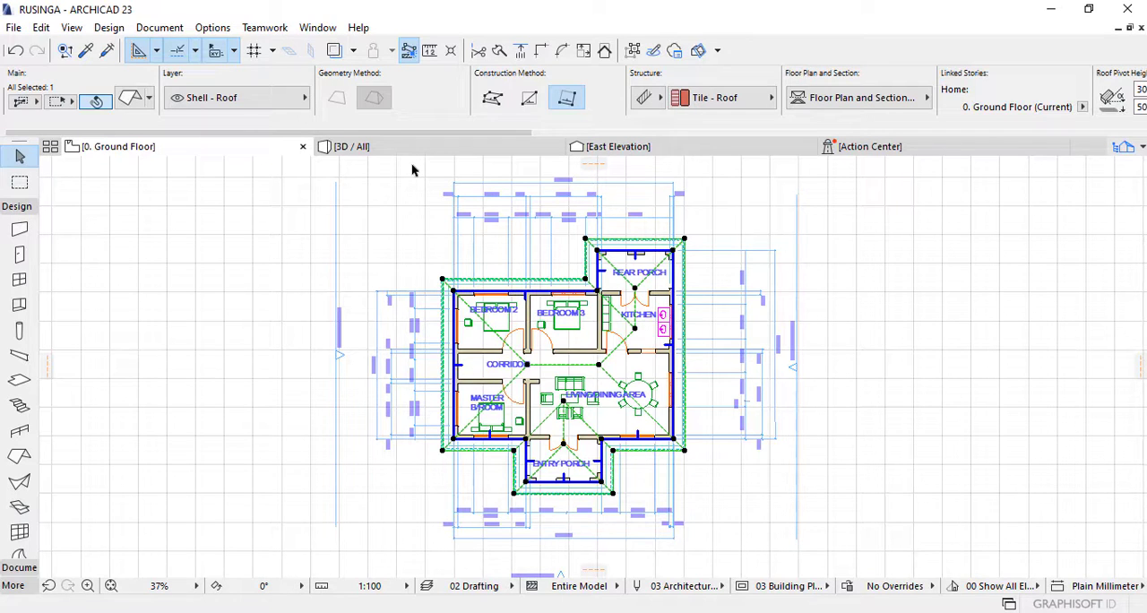
{"action": "mouse_move", "coordinate": [459, 146]}
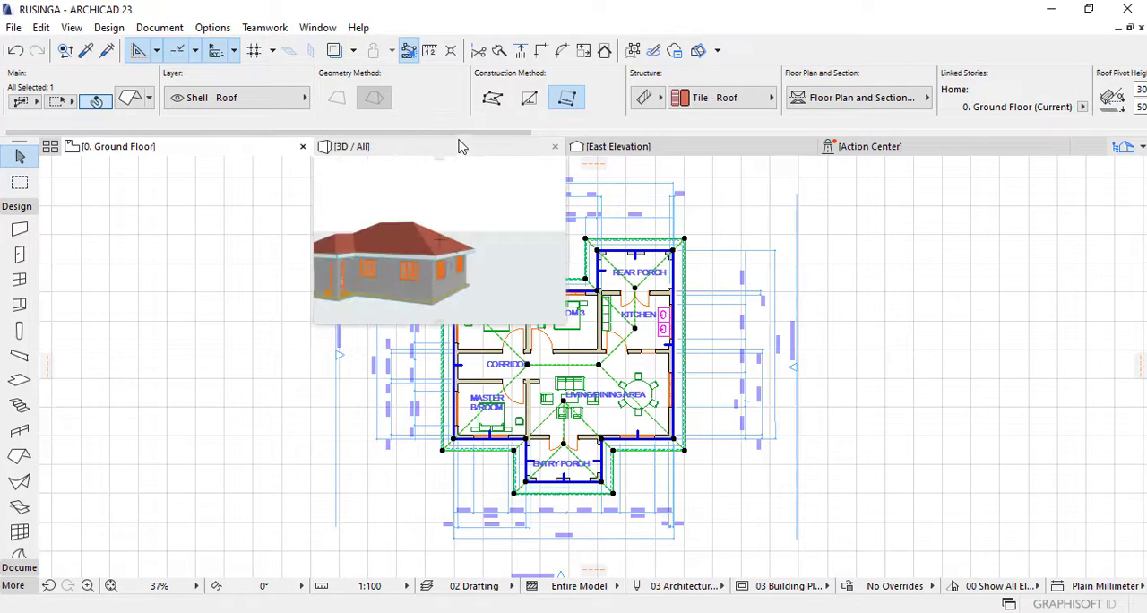
{"action": "left_click", "coordinate": [130, 101]}
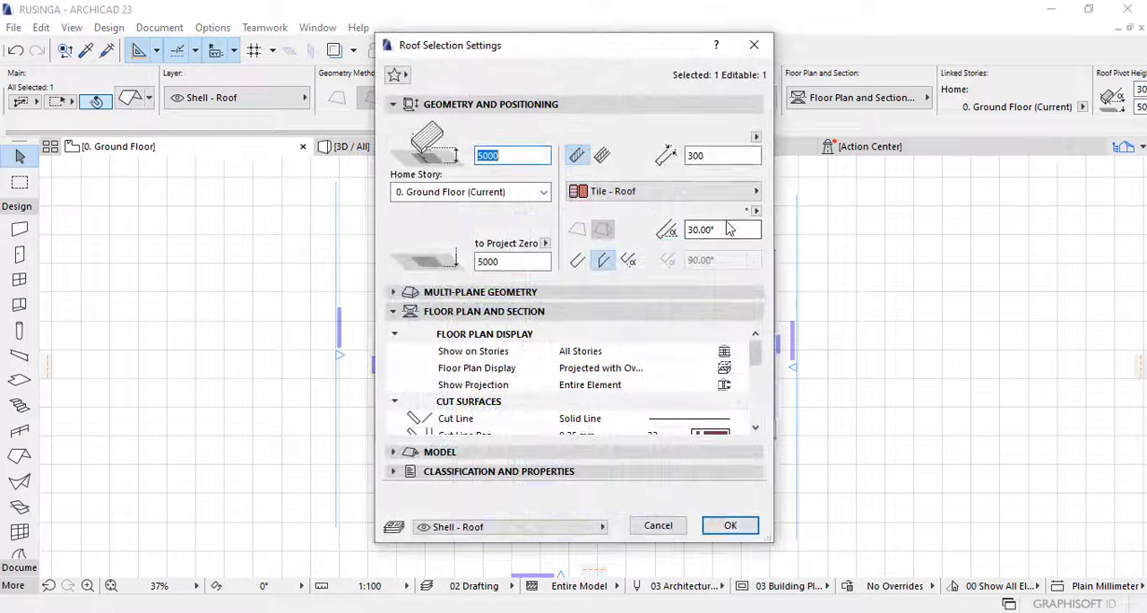
{"action": "left_click", "coordinate": [725, 229]}
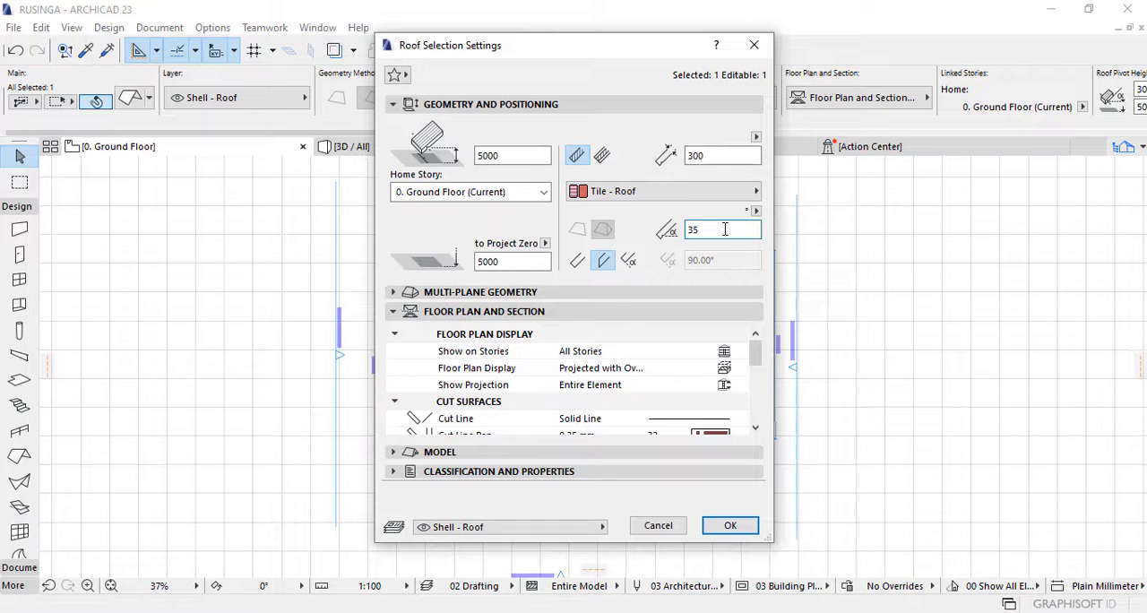
{"action": "type", "text": "35"}
{"action": "left_click", "coordinate": [731, 526]}
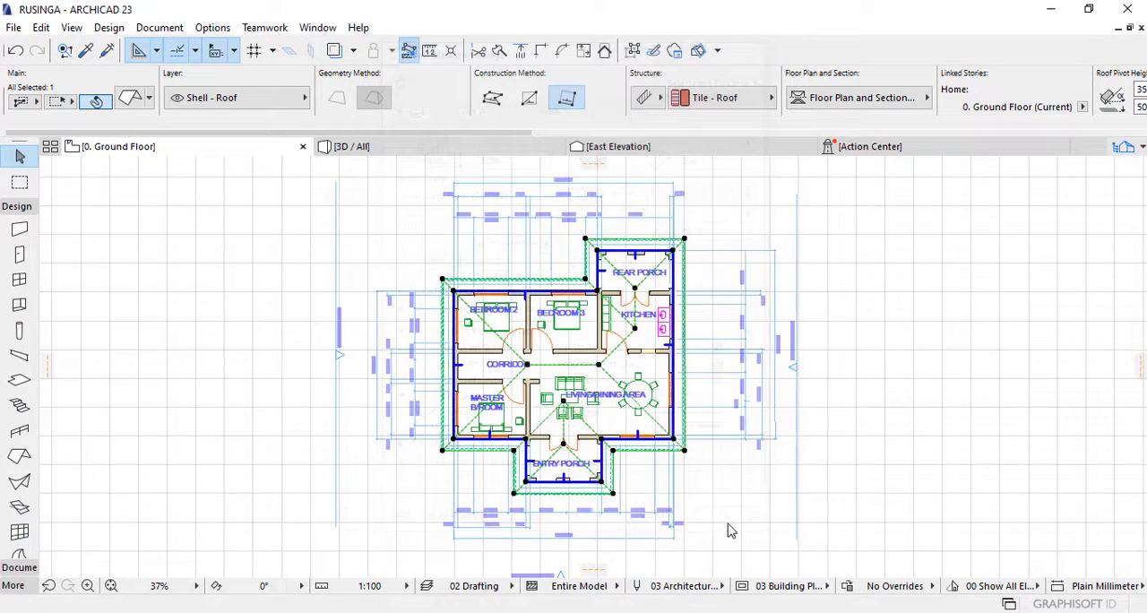
Step: Examine the 35° roof from the front, sides and above in the 3D view
{"action": "left_click", "coordinate": [439, 150]}
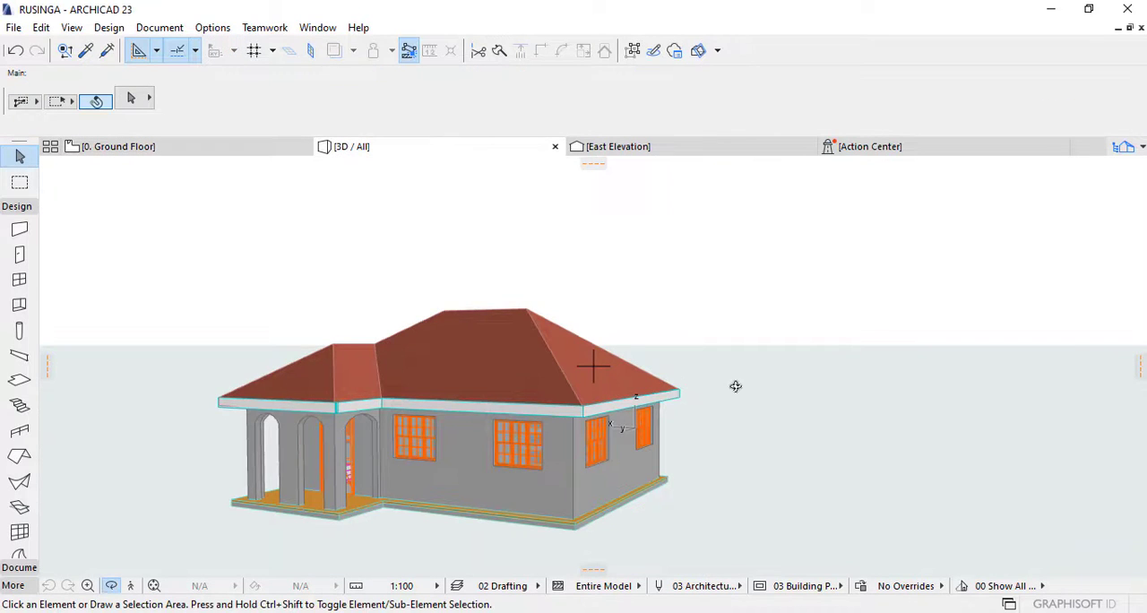
{"action": "middle_click_drag", "start_coordinate": [737, 388], "coordinate": [631, 343], "text": "shift"}
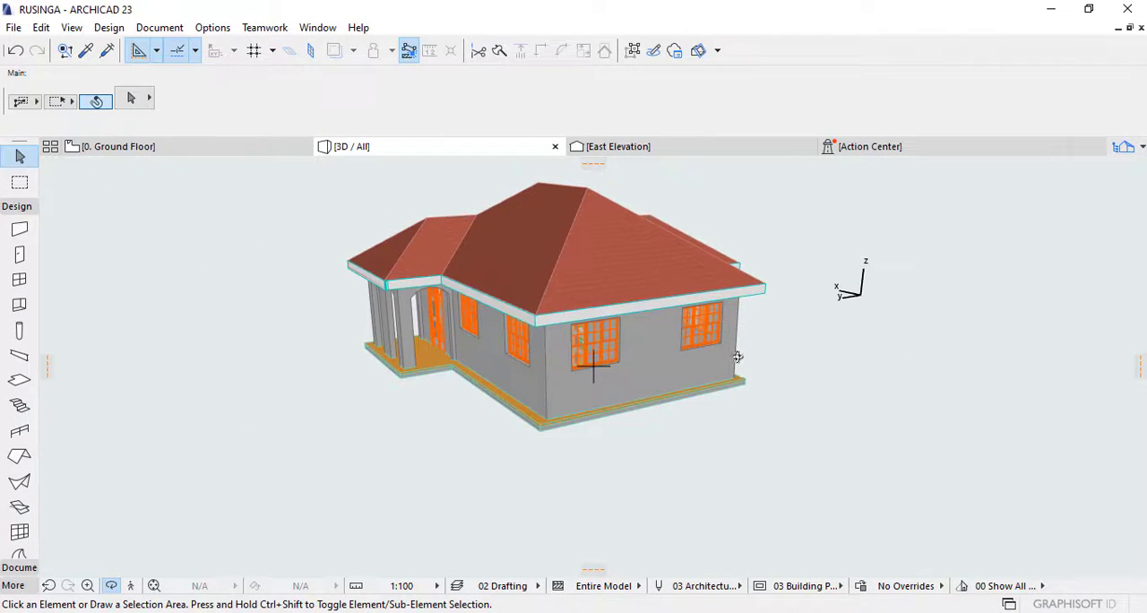
{"action": "middle_click_drag", "start_coordinate": [737, 357], "coordinate": [689, 372], "text": "shift"}
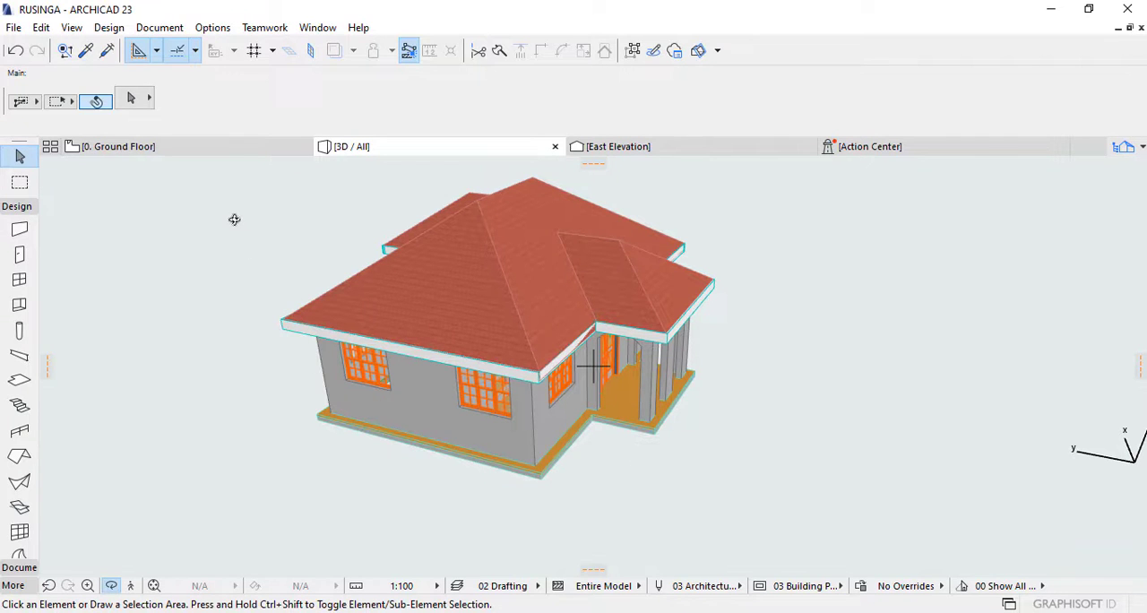
{"action": "middle_click_drag", "start_coordinate": [309, 330], "coordinate": [578, 309], "text": "shift"}
{"action": "middle_click_drag", "start_coordinate": [576, 359], "coordinate": [567, 397], "text": "shift"}
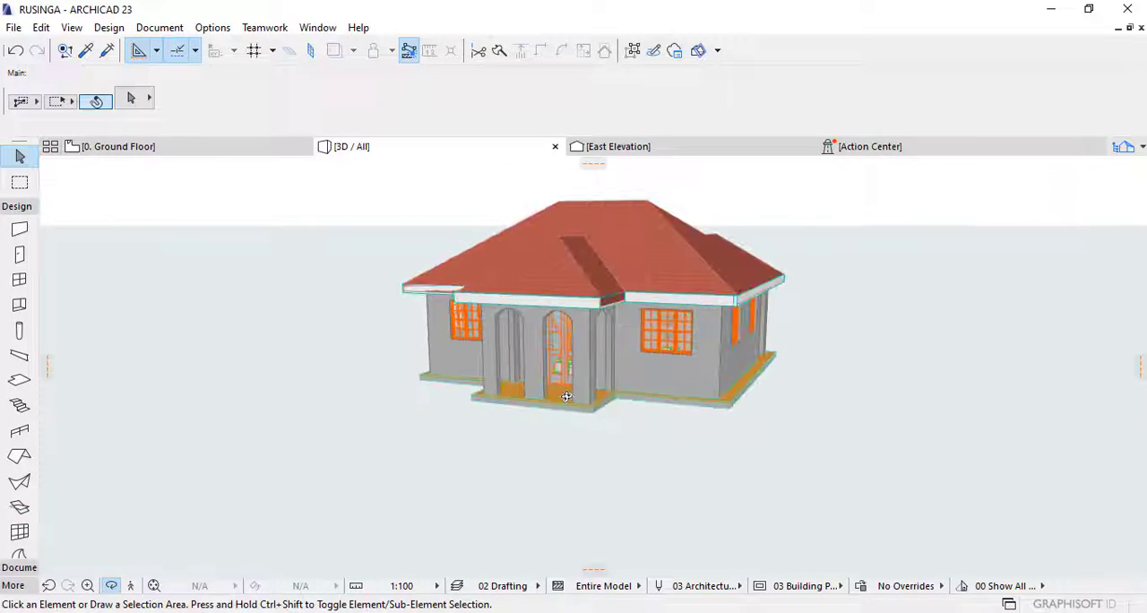
{"action": "middle_click_drag", "start_coordinate": [686, 408], "coordinate": [605, 398], "text": "shift"}
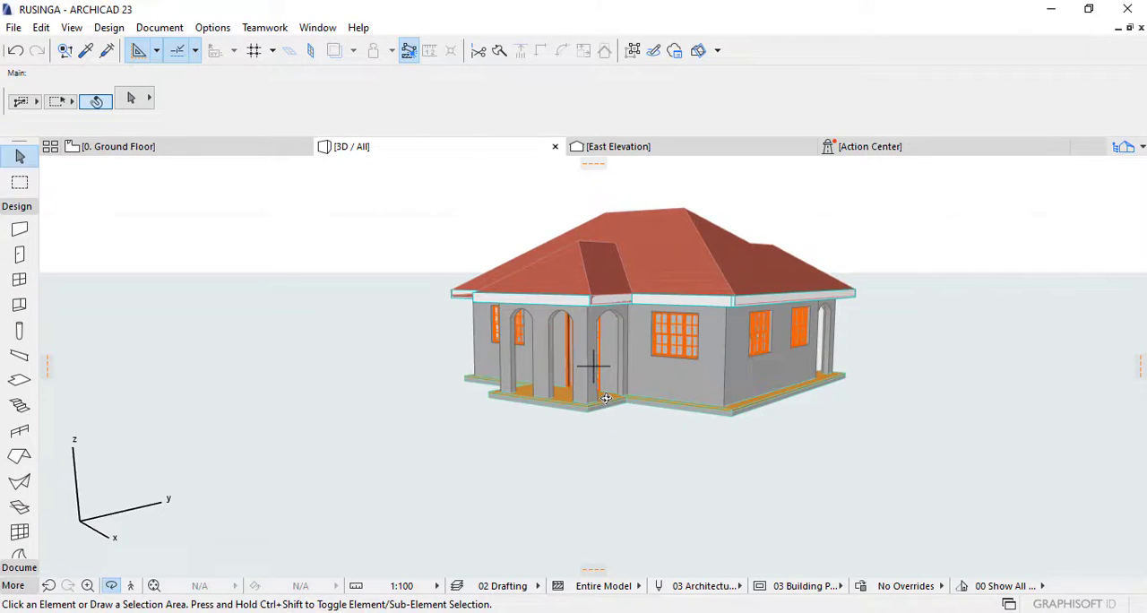
{"action": "middle_click_drag", "start_coordinate": [606, 397], "coordinate": [592, 459], "text": "shift"}
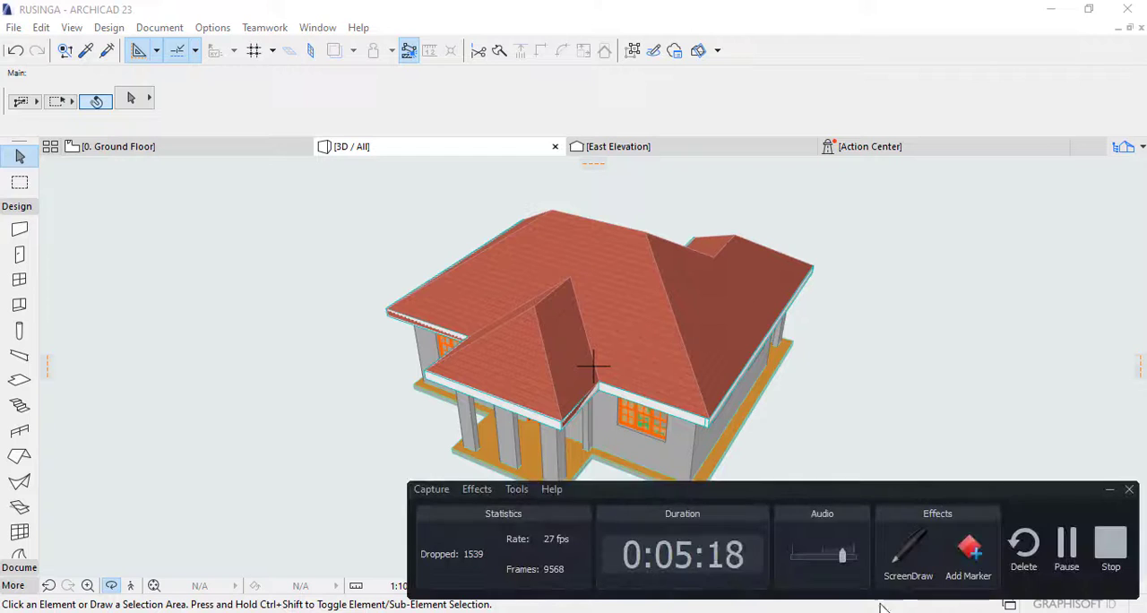
{"action": "left_click", "coordinate": [1109, 544]}
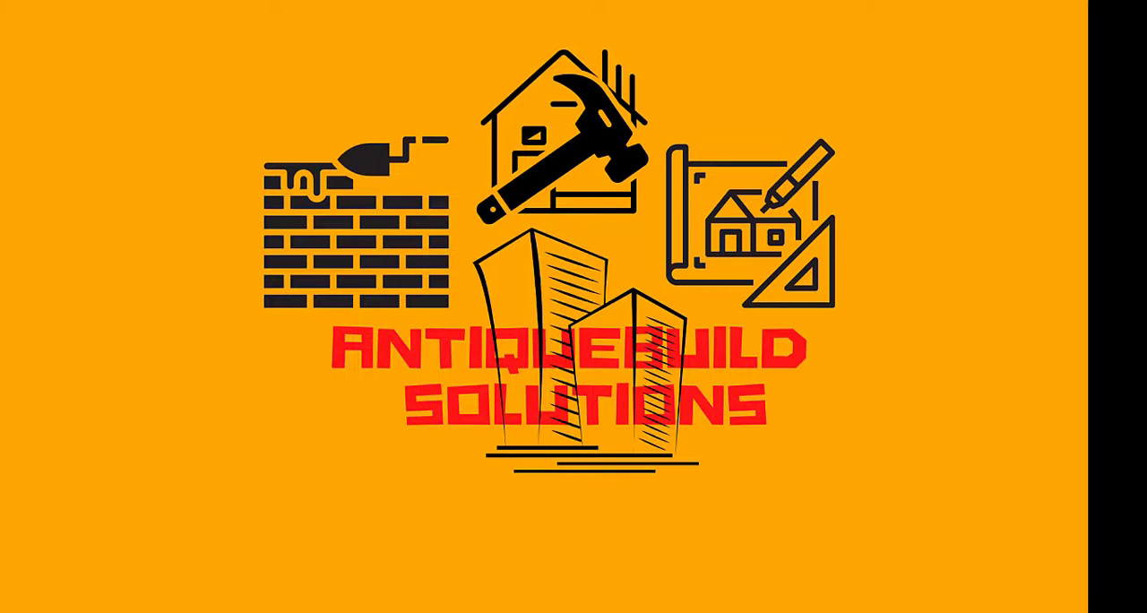